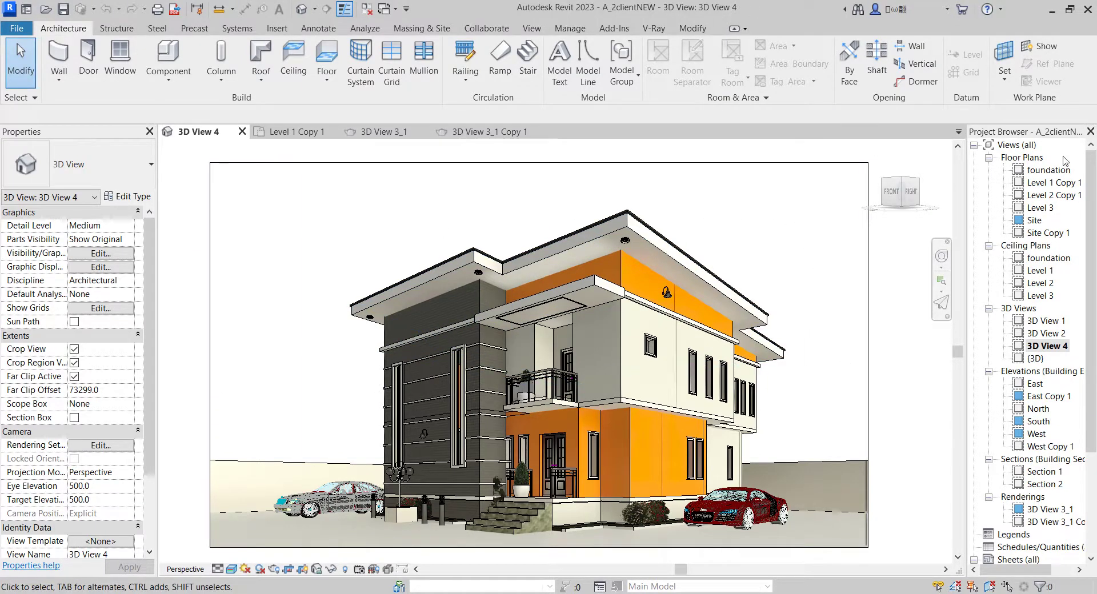
Open the Level 1 Copy 1 floor plan, keeping its original name
left_click(1036, 187)
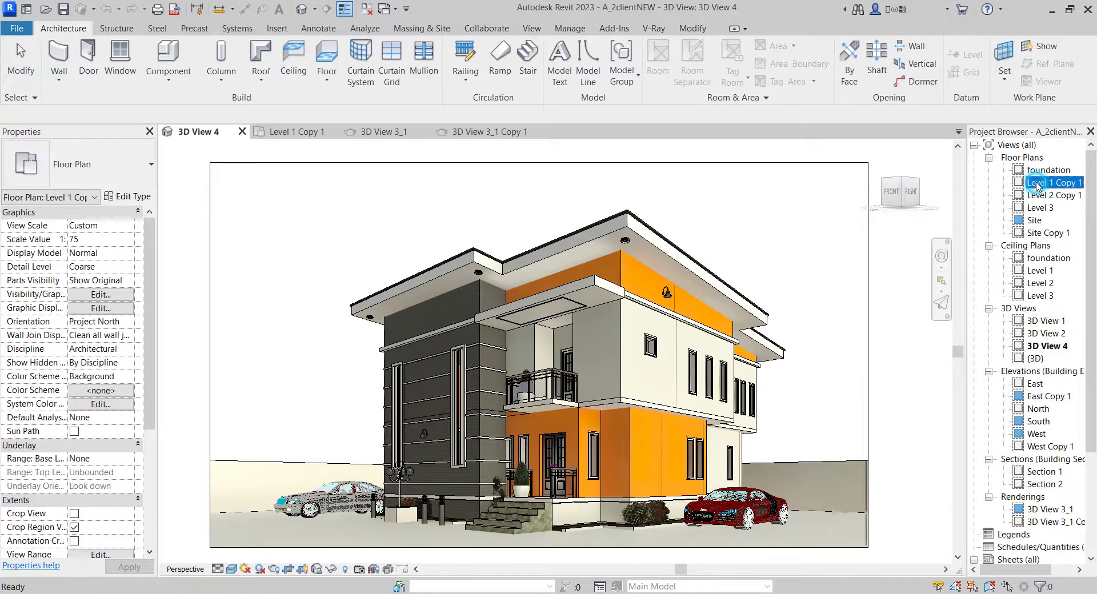
left_click(1040, 185)
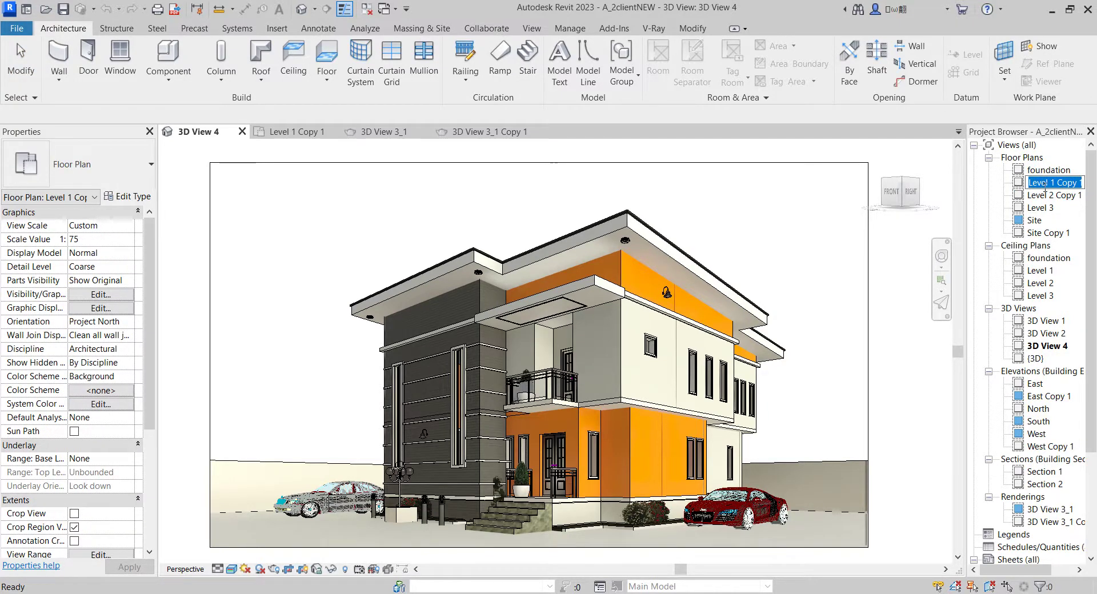
key("Escape")
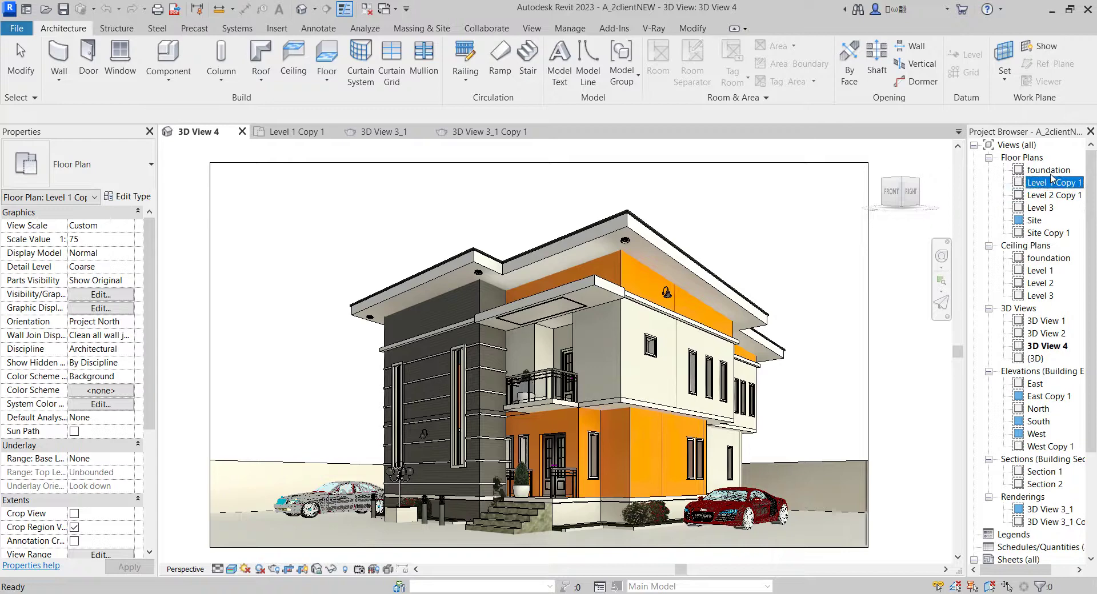
double_click(1048, 169)
double_click(1041, 184)
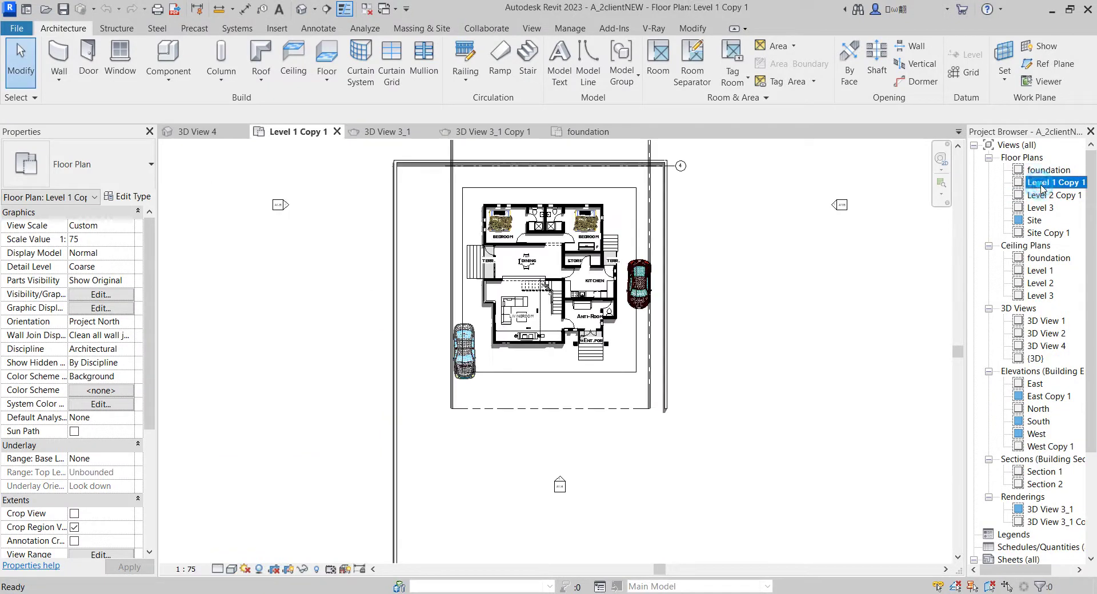
scroll(329, 382, "down", 3)
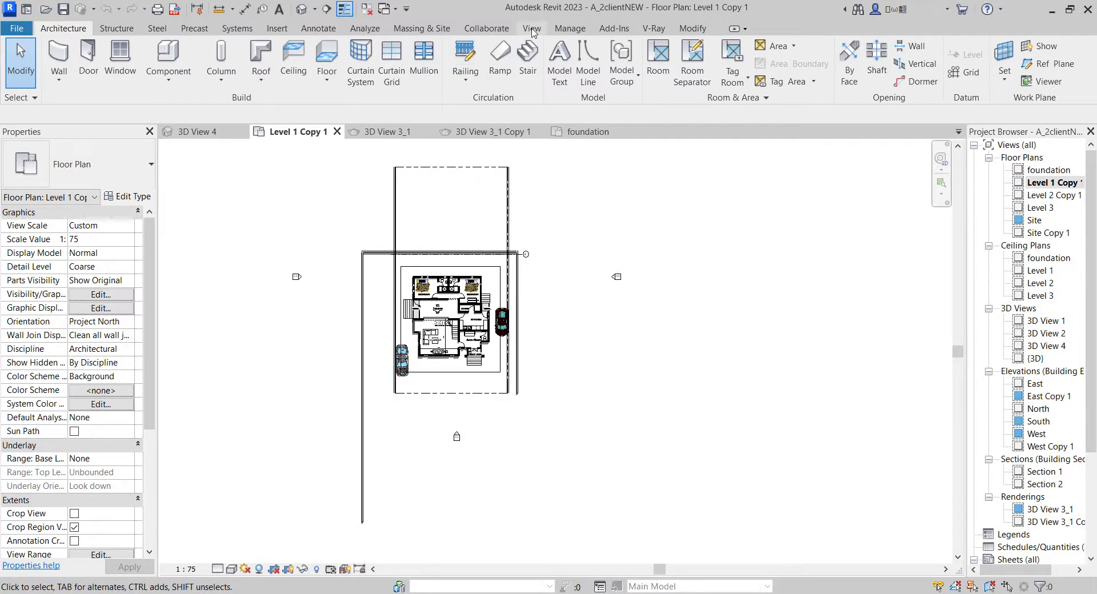
Place a camera below-left of the house, aimed at it, creating 3D View 3
left_click(531, 29)
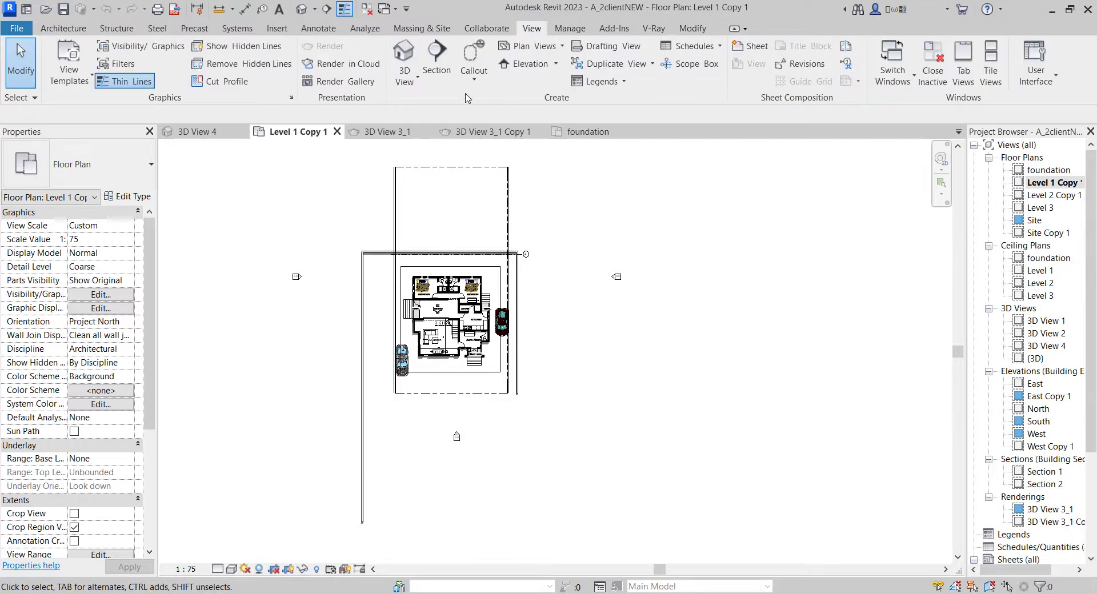
left_click(404, 77)
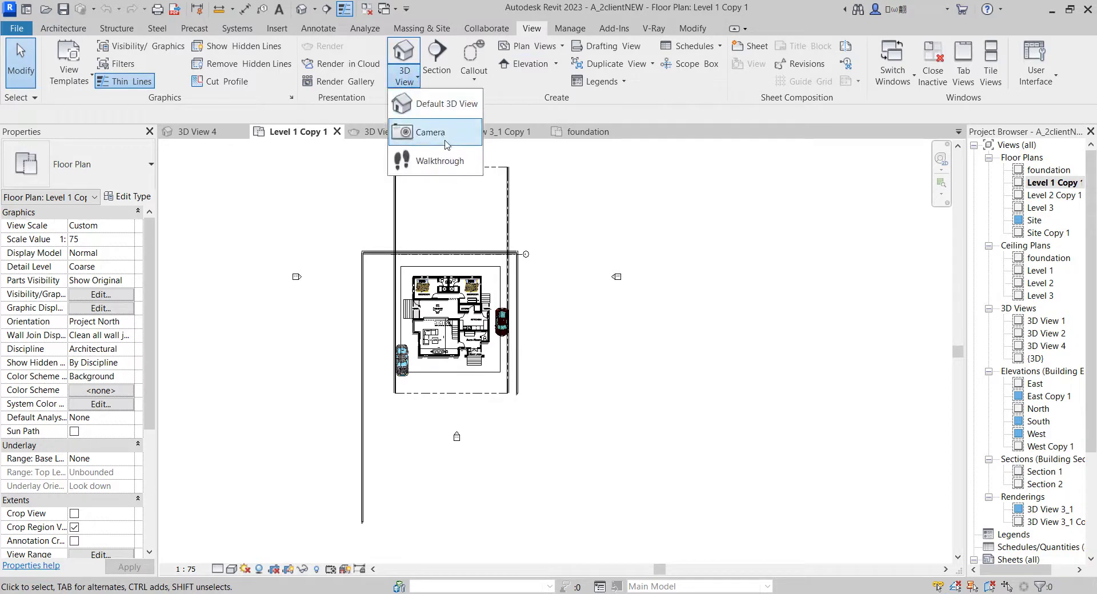
left_click(434, 133)
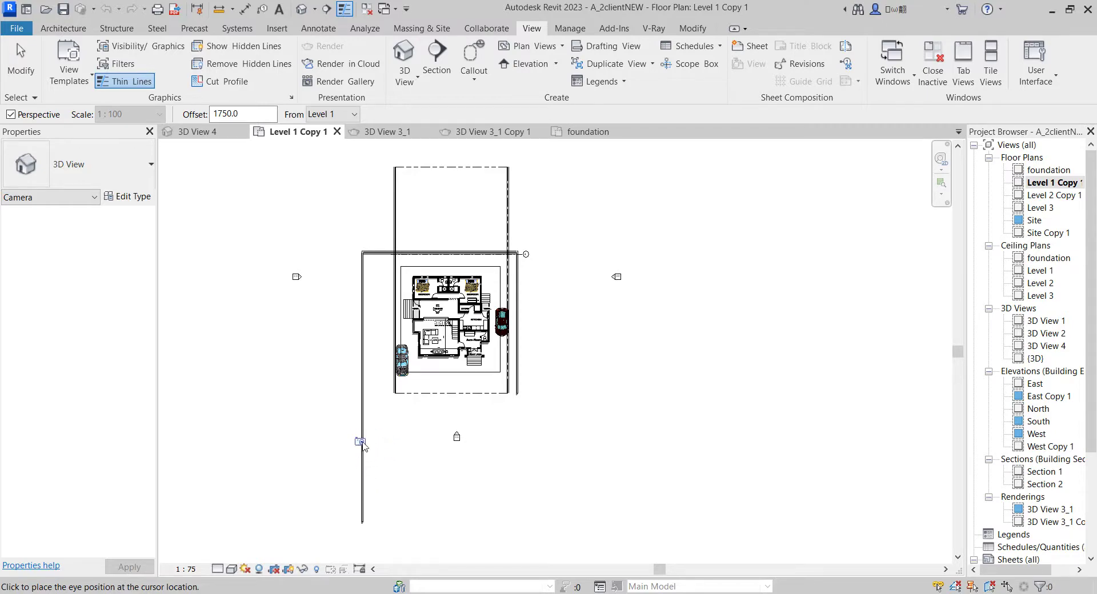
left_click(351, 458)
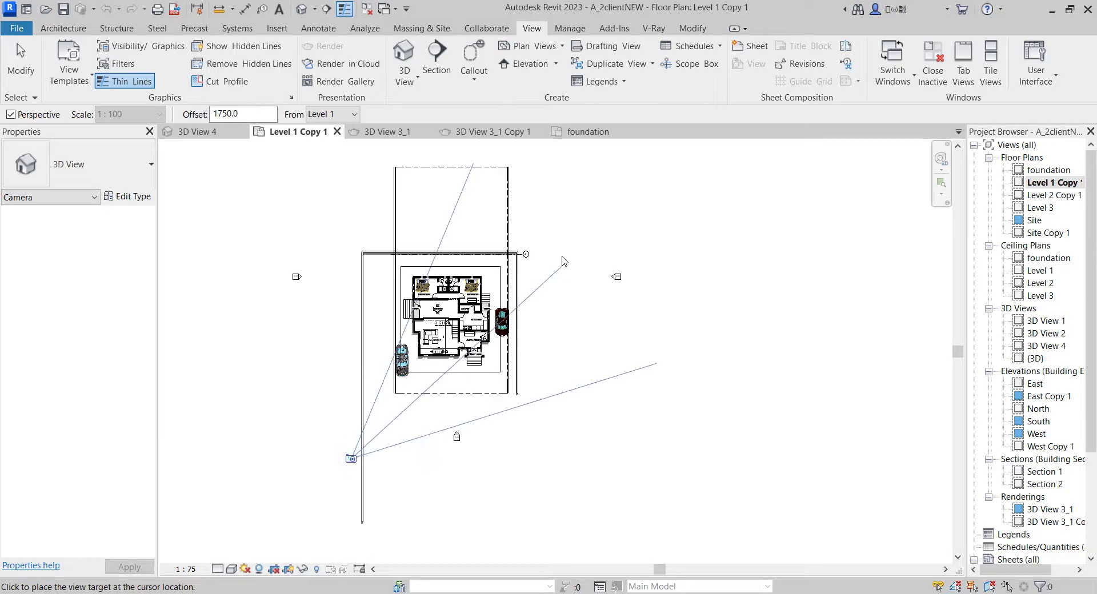
left_click(558, 157)
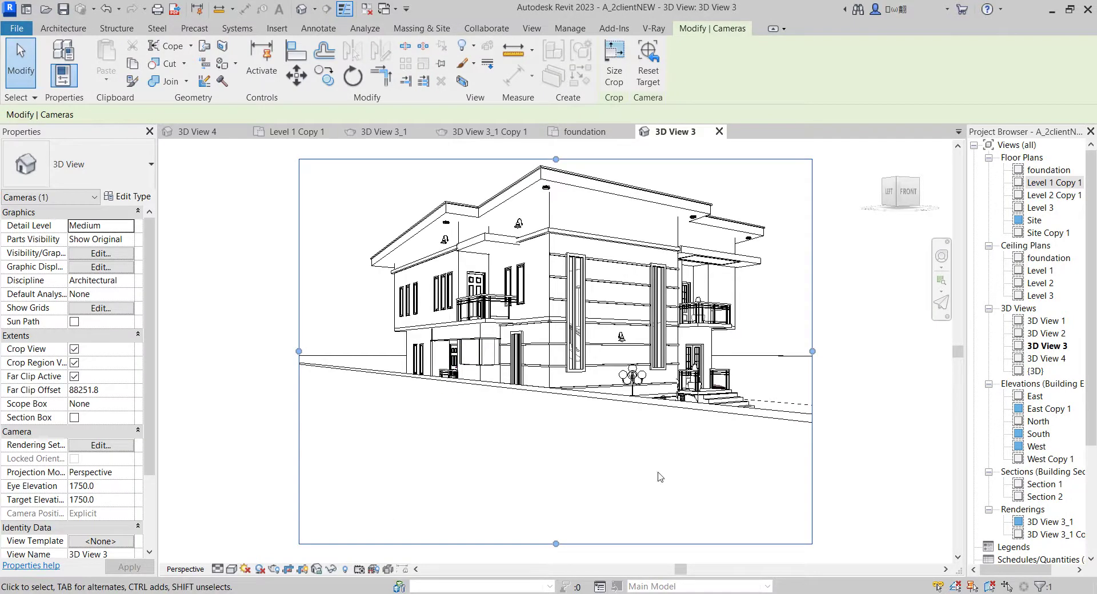
Hide the wall blocking the foreground in this view
left_click(592, 404)
right_click(592, 405)
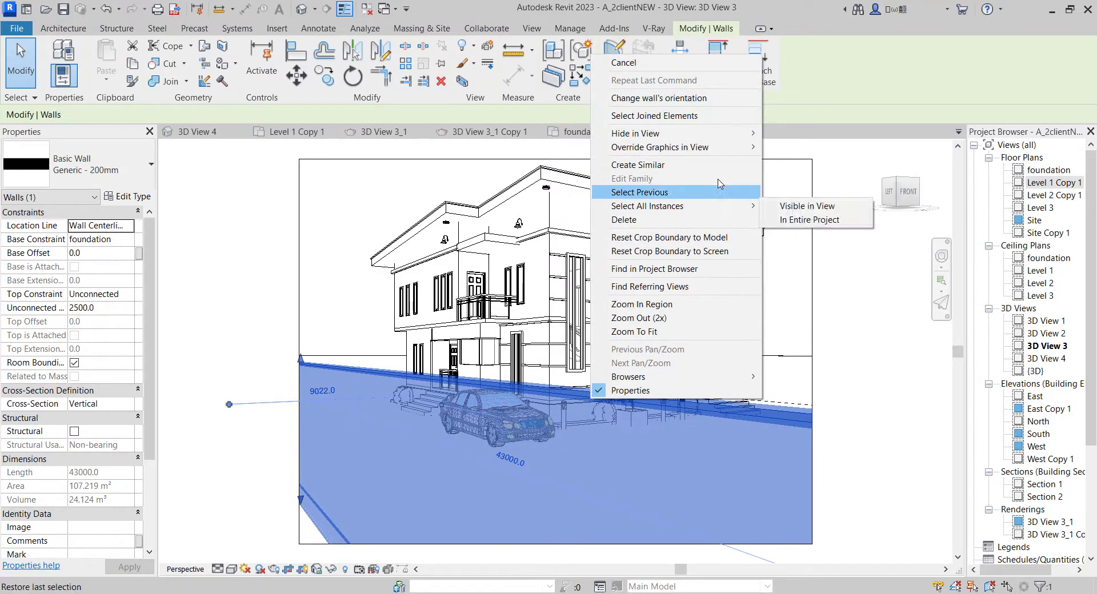
mouse_move(715, 135)
left_click(792, 134)
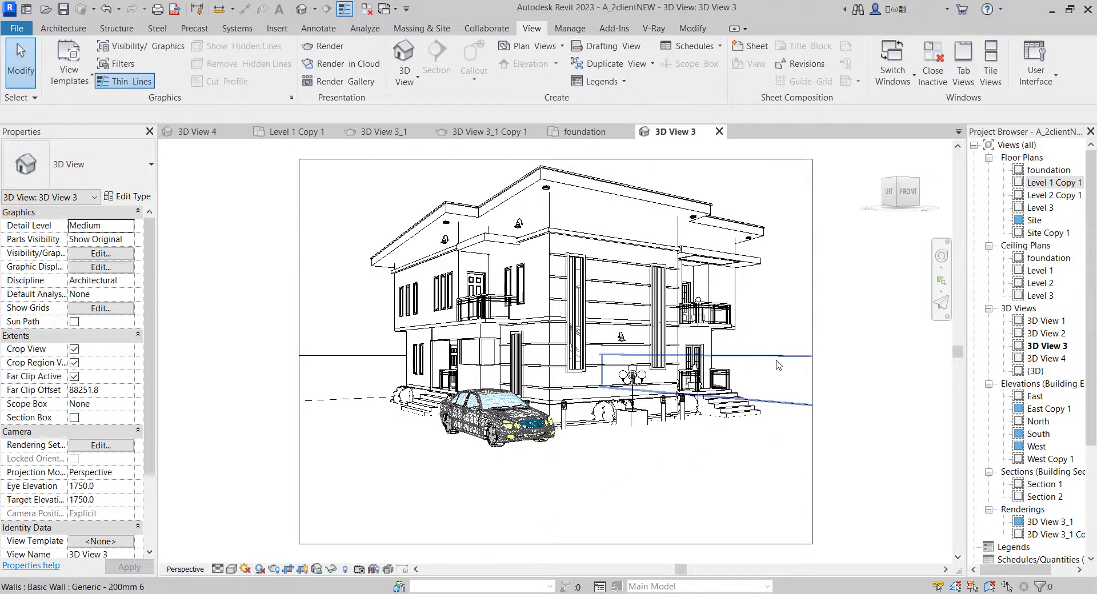
left_click(862, 333)
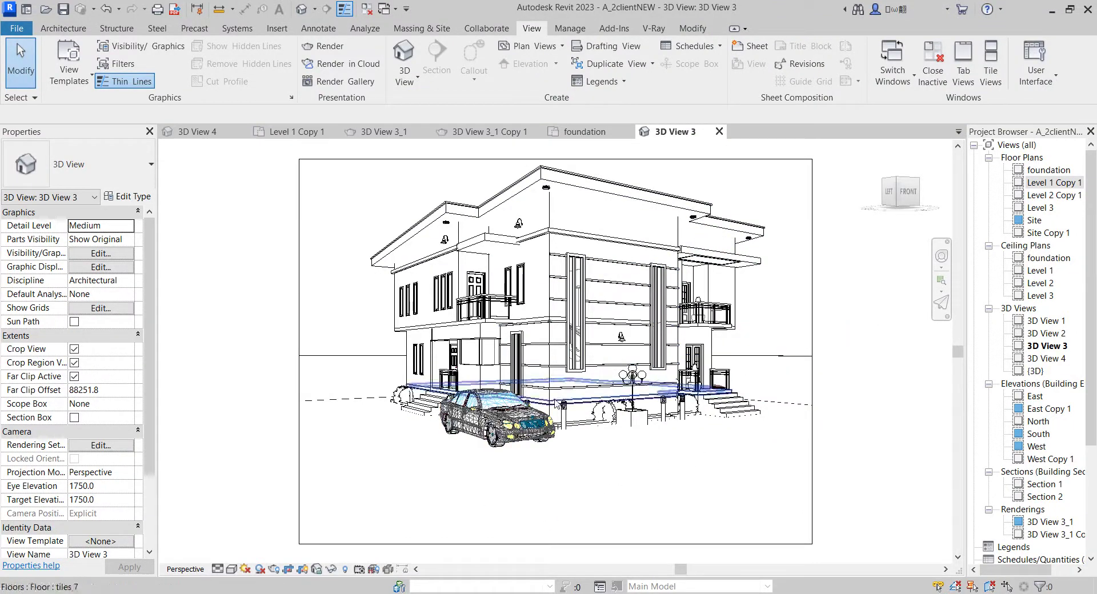
Raise the crop frame's top and bottom edges, then zoom the view to fit
scroll(554, 397, "down", 3)
left_click(568, 262)
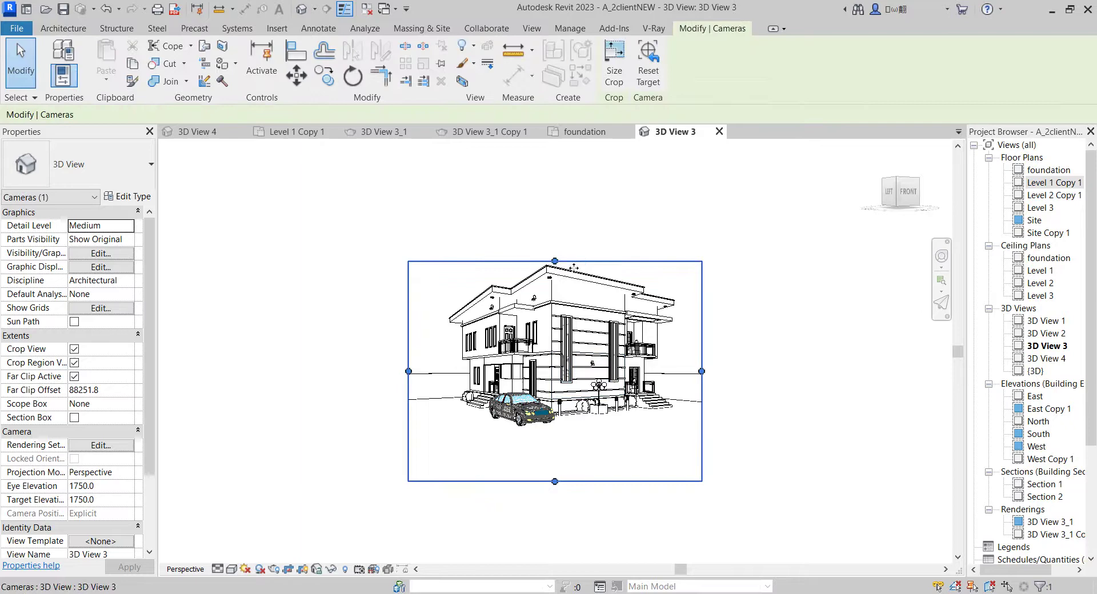
left_click_drag(554, 261, 543, 232)
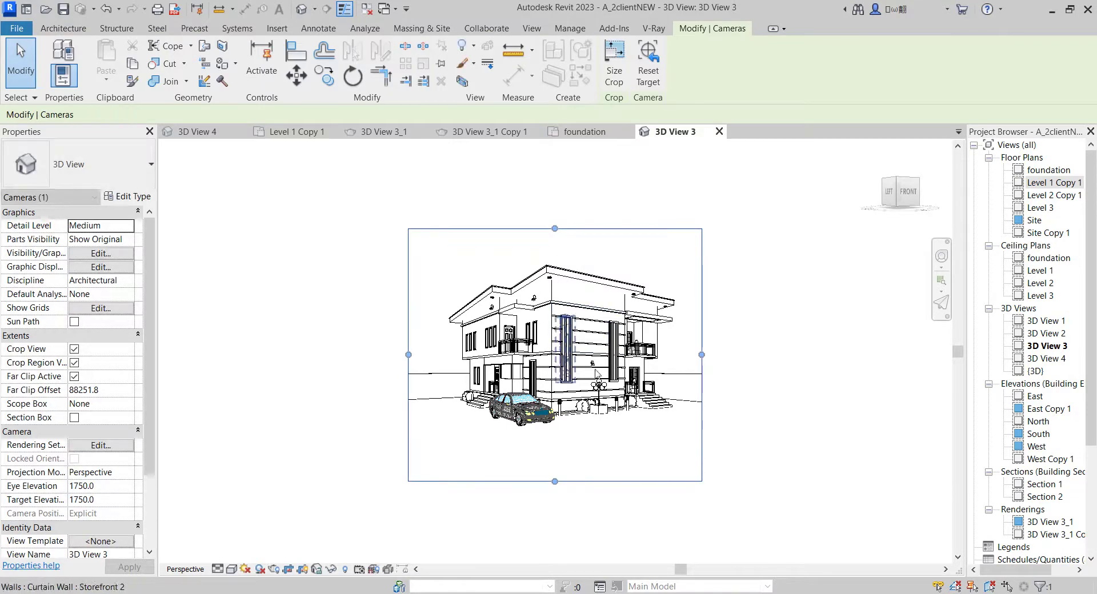
left_click_drag(554, 482, 573, 457)
left_click(753, 412)
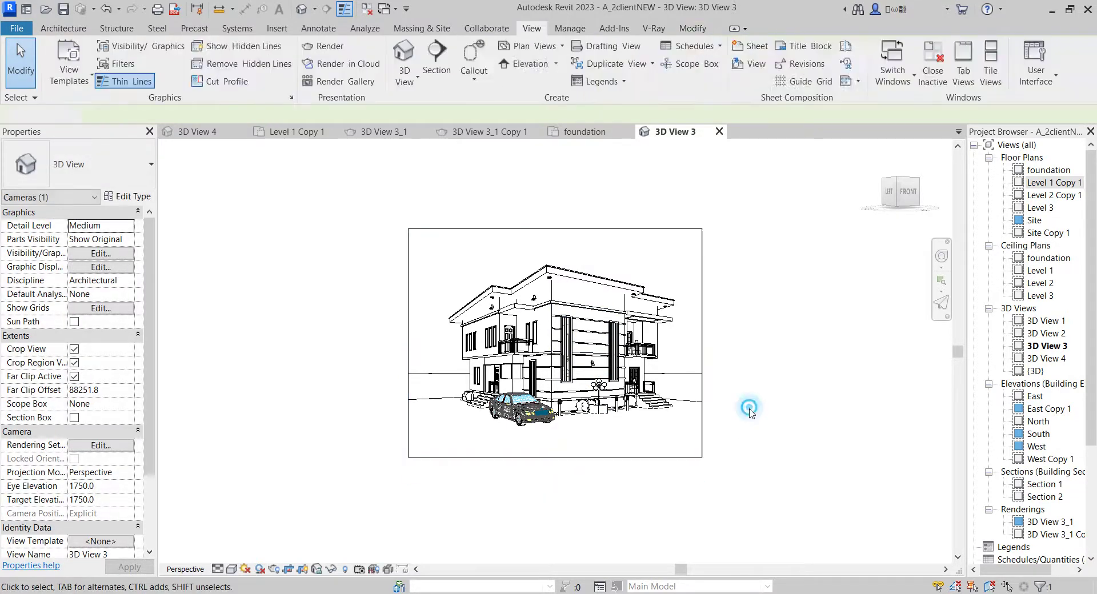
right_click(739, 298)
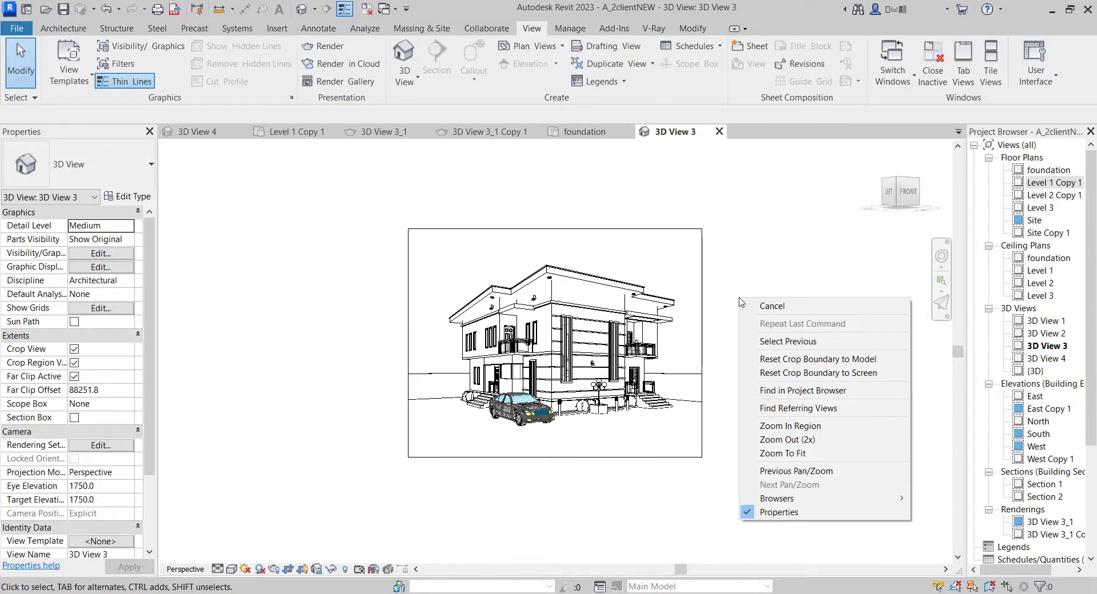
left_click(799, 454)
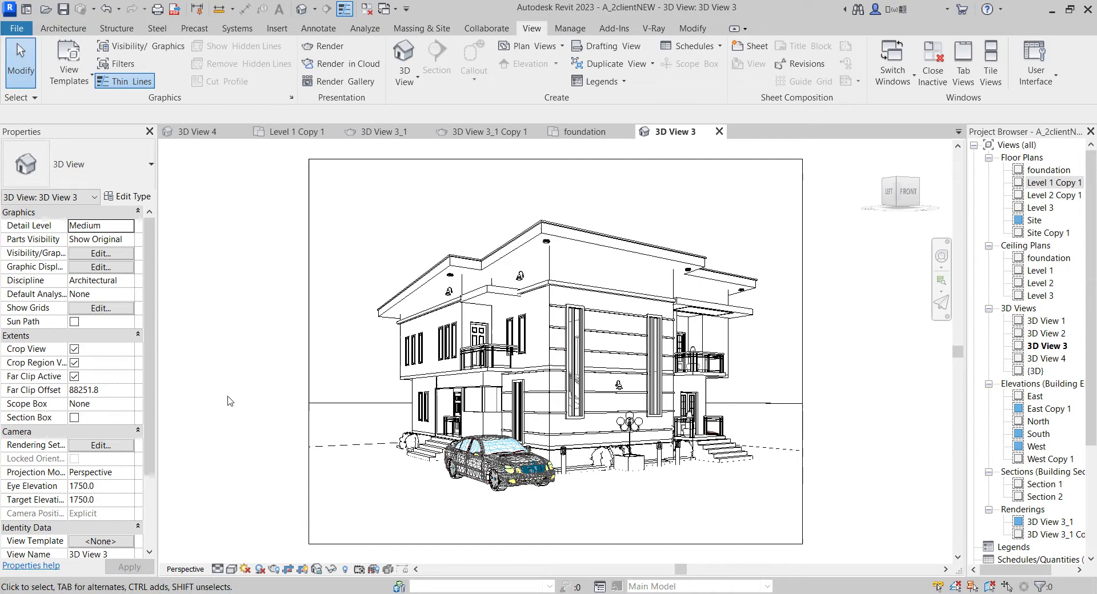
Switch 3D View 3 to the Realistic visual style
left_click(231, 569)
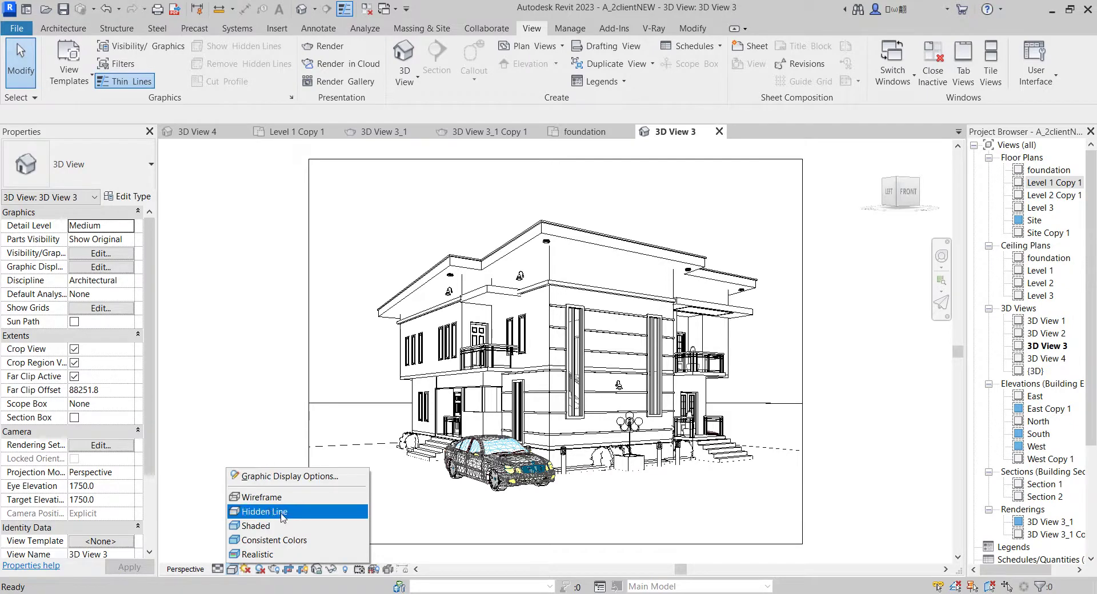
left_click(259, 555)
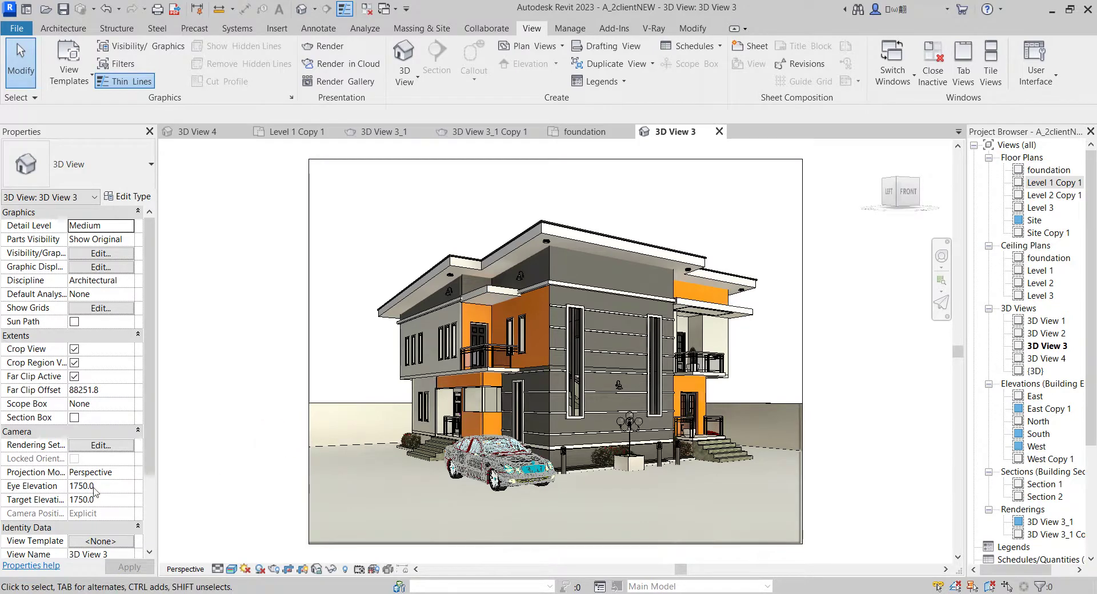
Set the camera's Eye Elevation and Target Elevation to 500
left_click(123, 489)
type("5")
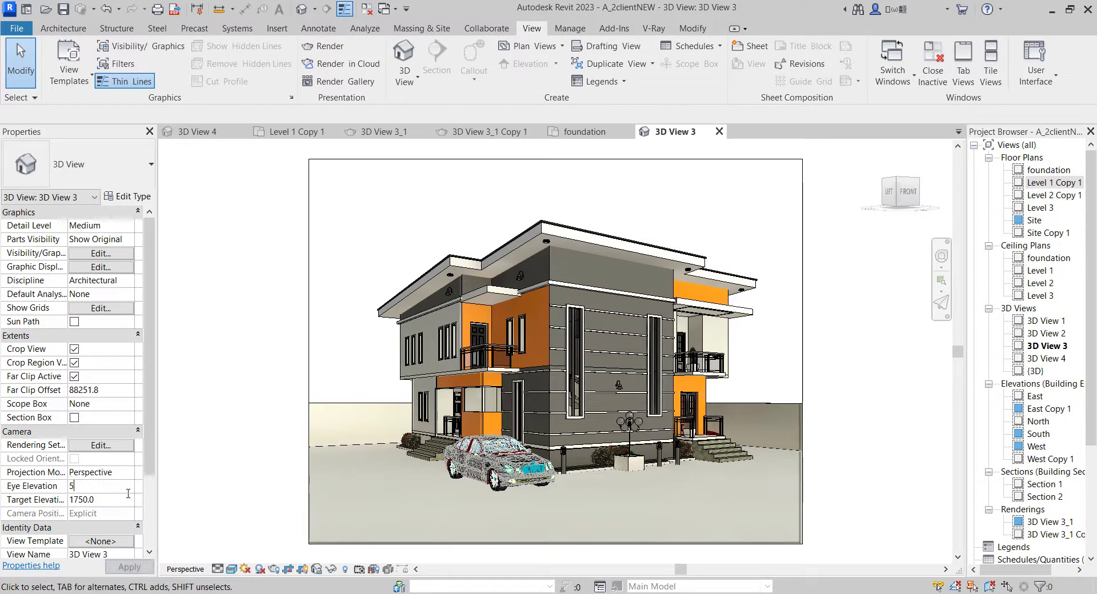
type("00")
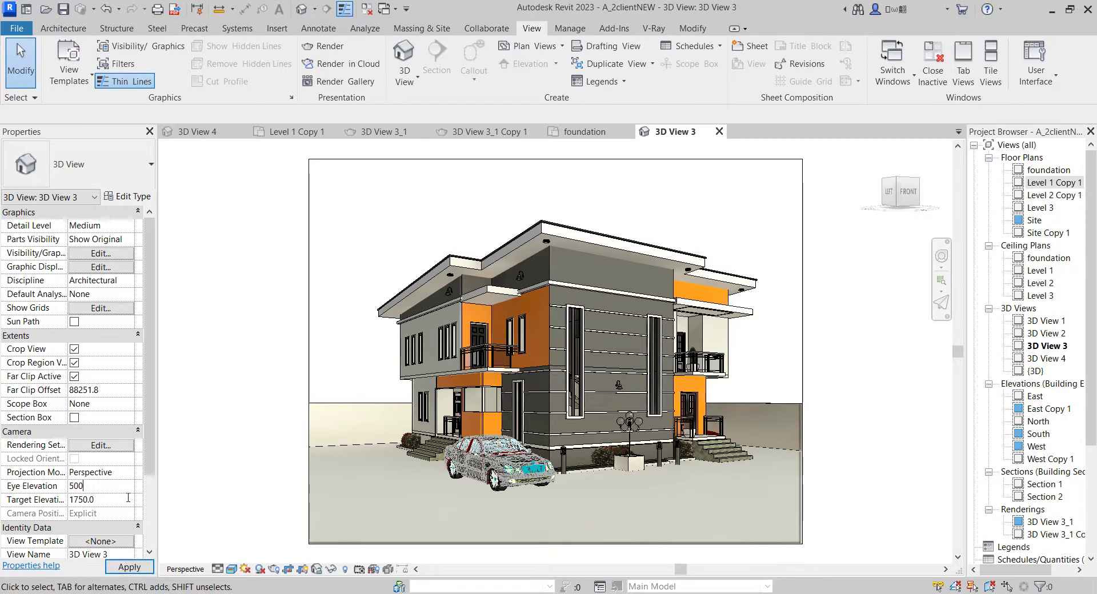
left_click(121, 500)
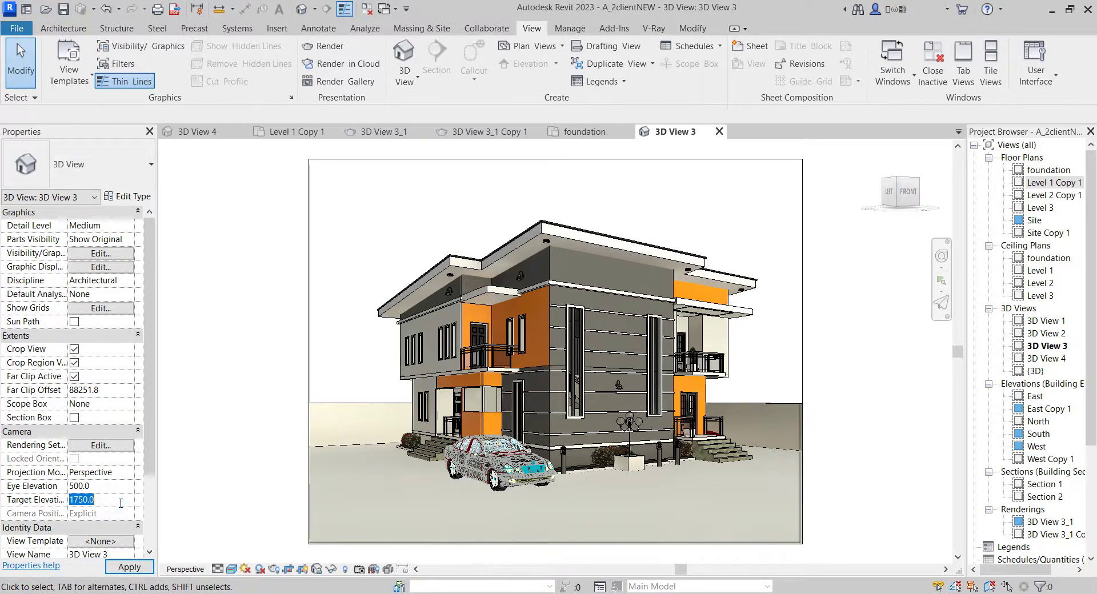
type("5")
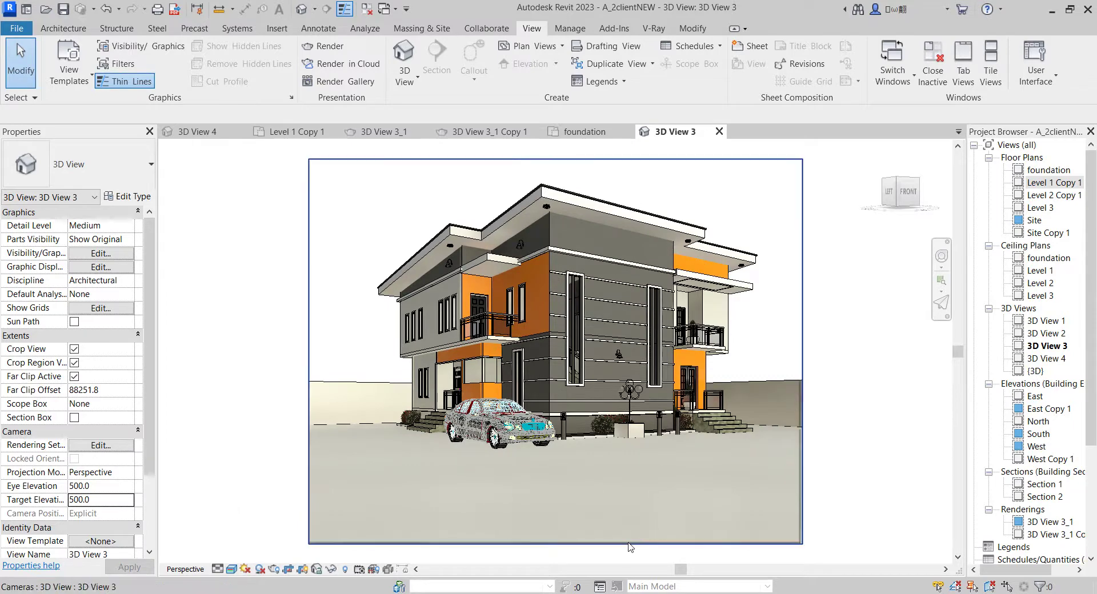
Raise the crop frame's bottom and top edges and nudge its right edge inward
left_click(801, 537)
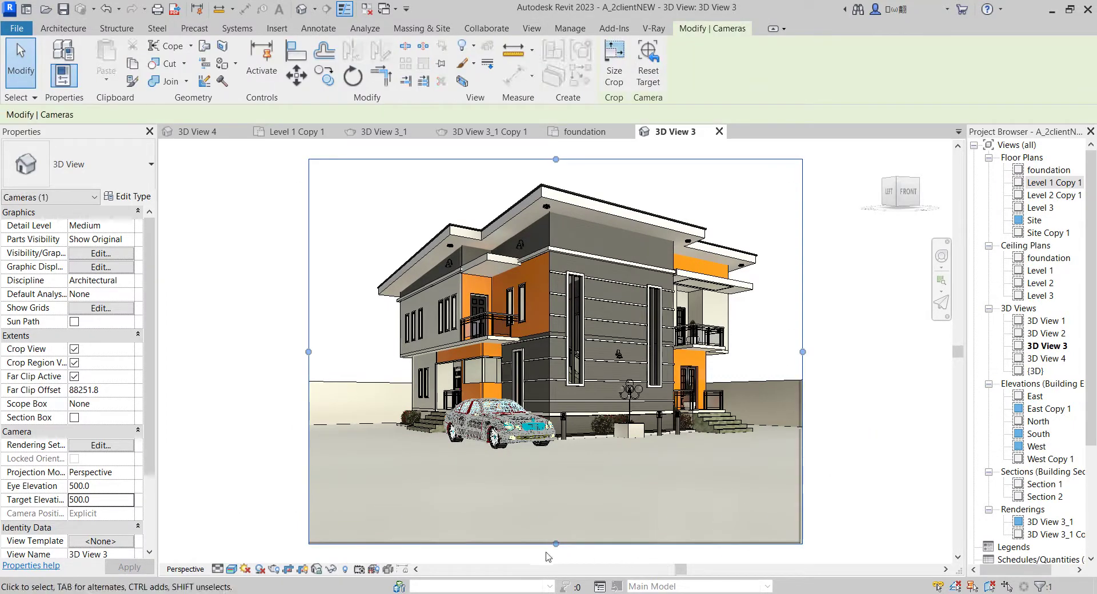
left_click_drag(555, 543, 585, 473)
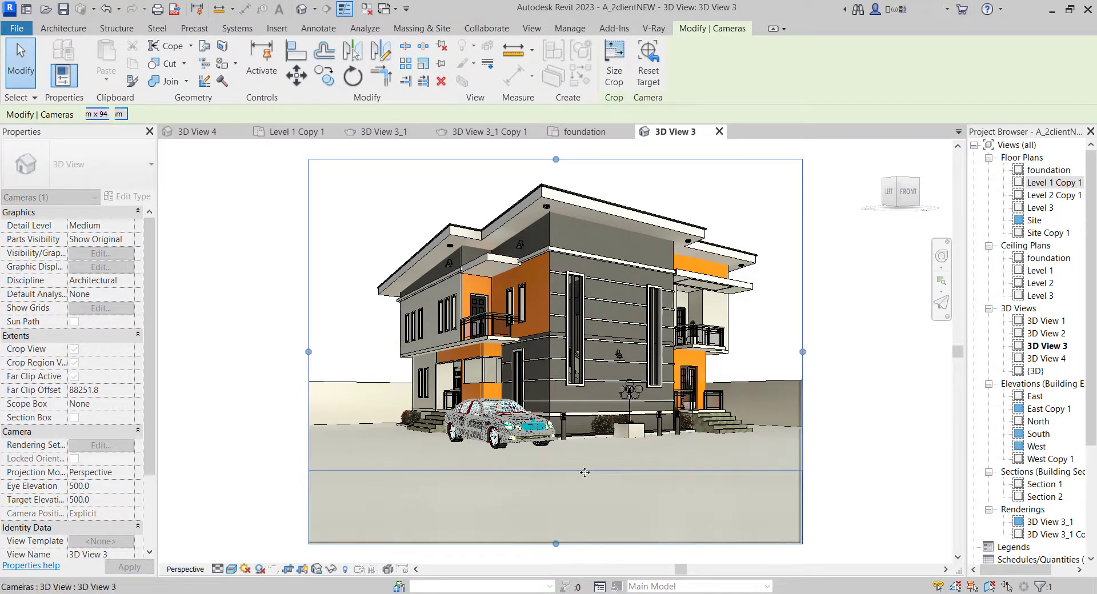
left_click(853, 347)
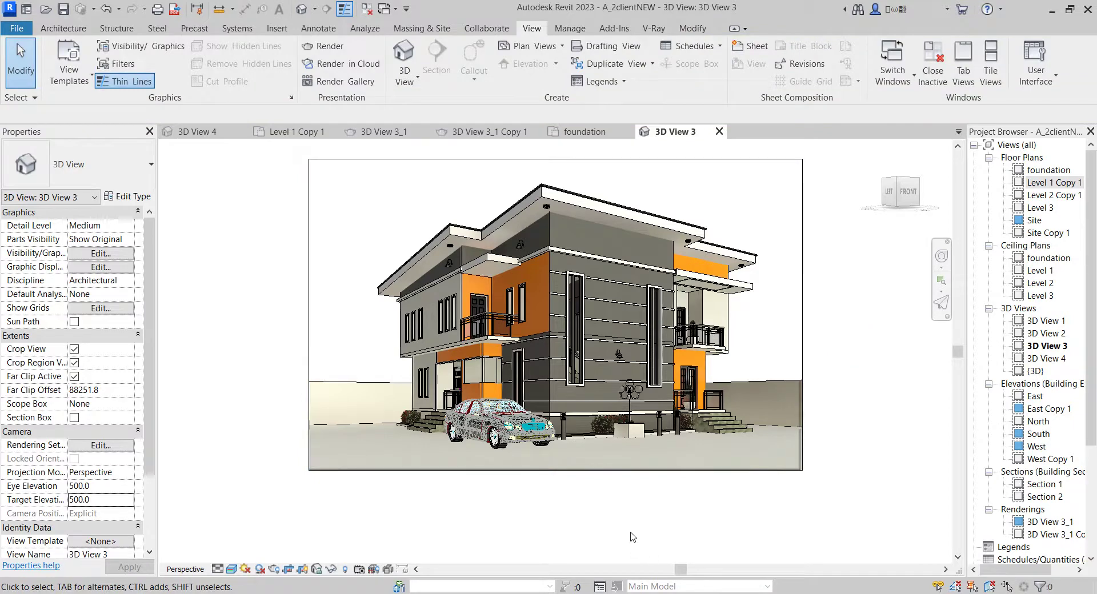
scroll(631, 534, "down", 2)
left_click(588, 287)
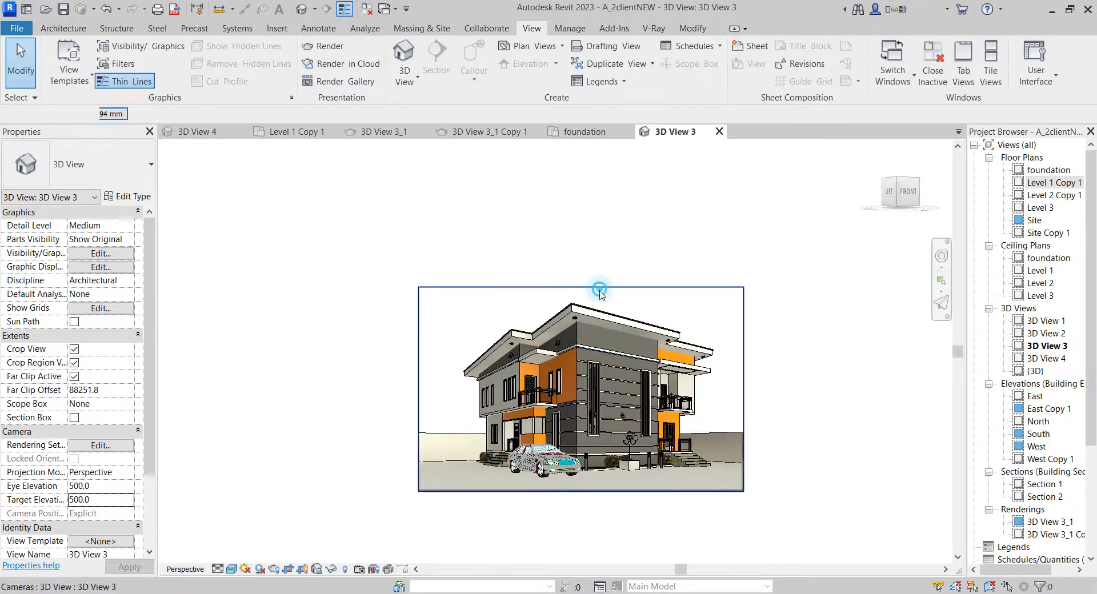
left_click_drag(580, 287, 590, 256)
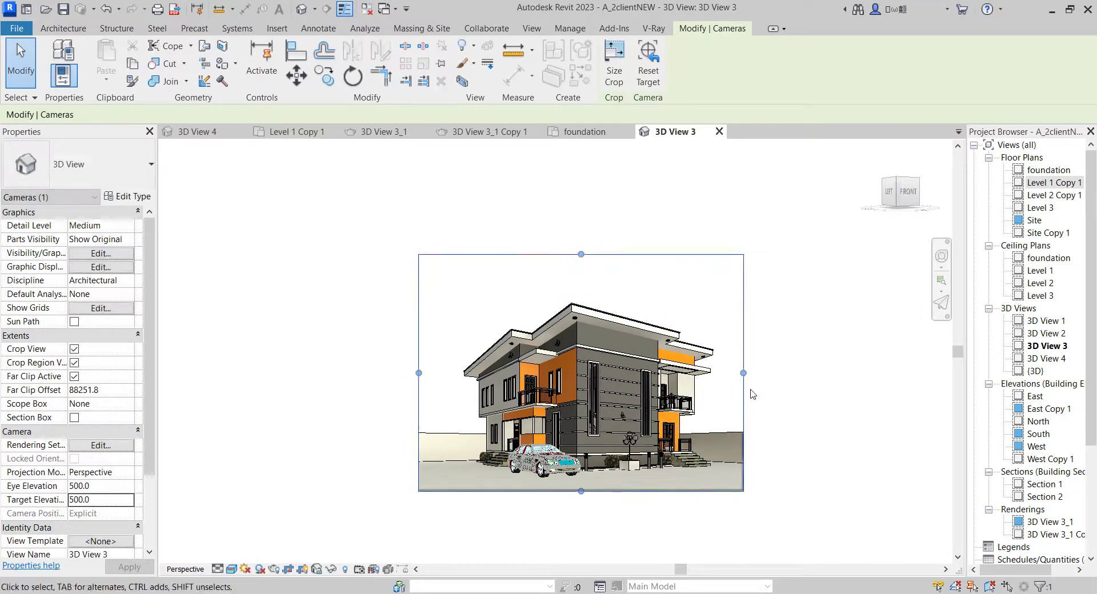
left_click_drag(743, 373, 740, 379)
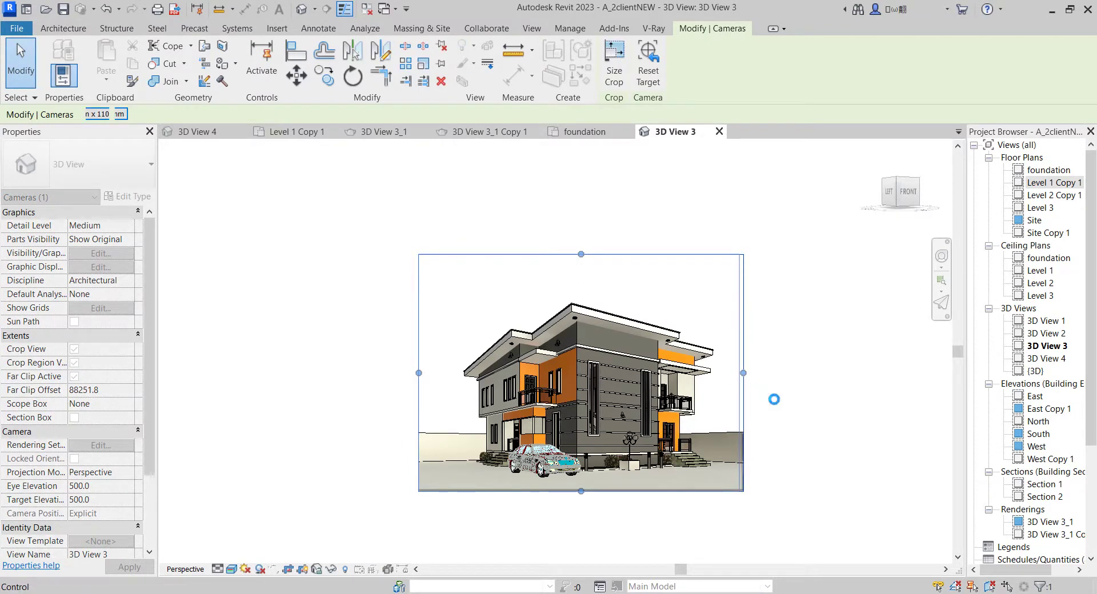
left_click(773, 399)
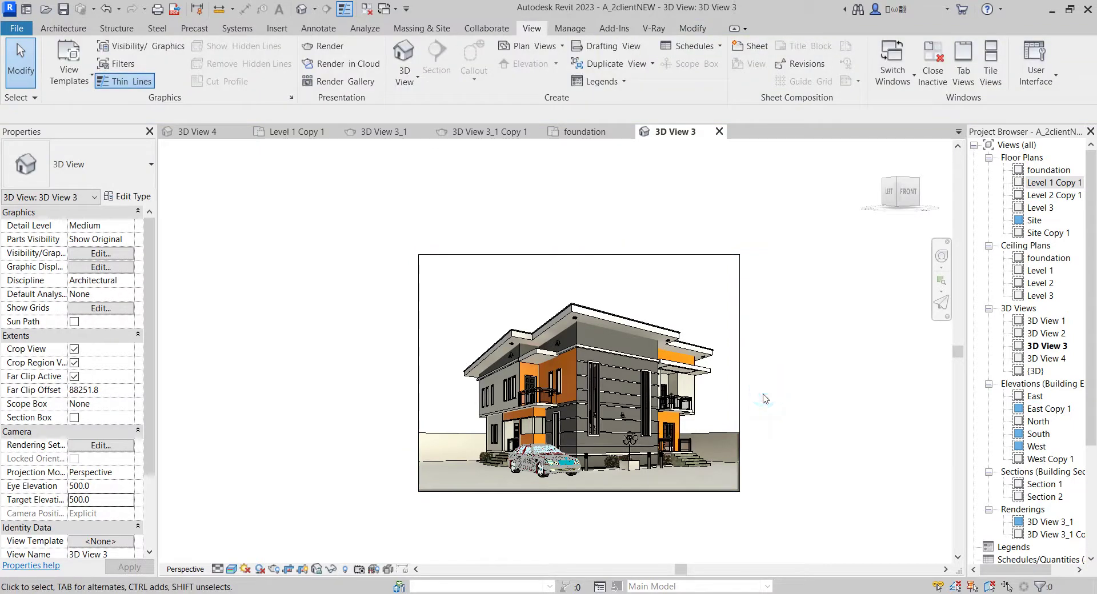
Widen the crop frame to the right and pull its left edge inward
left_click(726, 400)
scroll(727, 394, "down", 2)
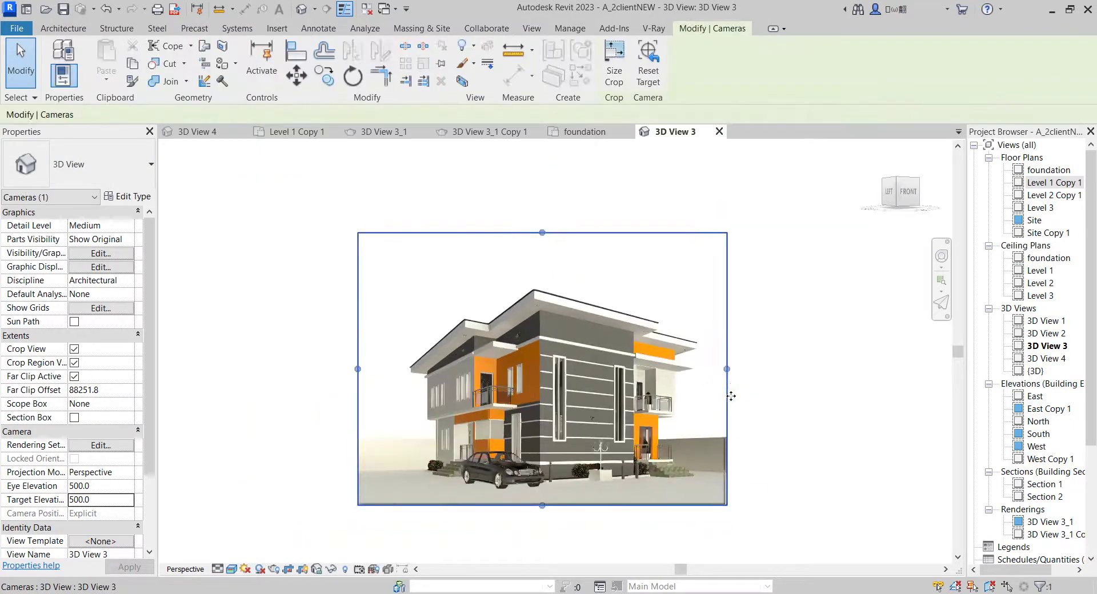
left_click_drag(726, 370, 761, 373)
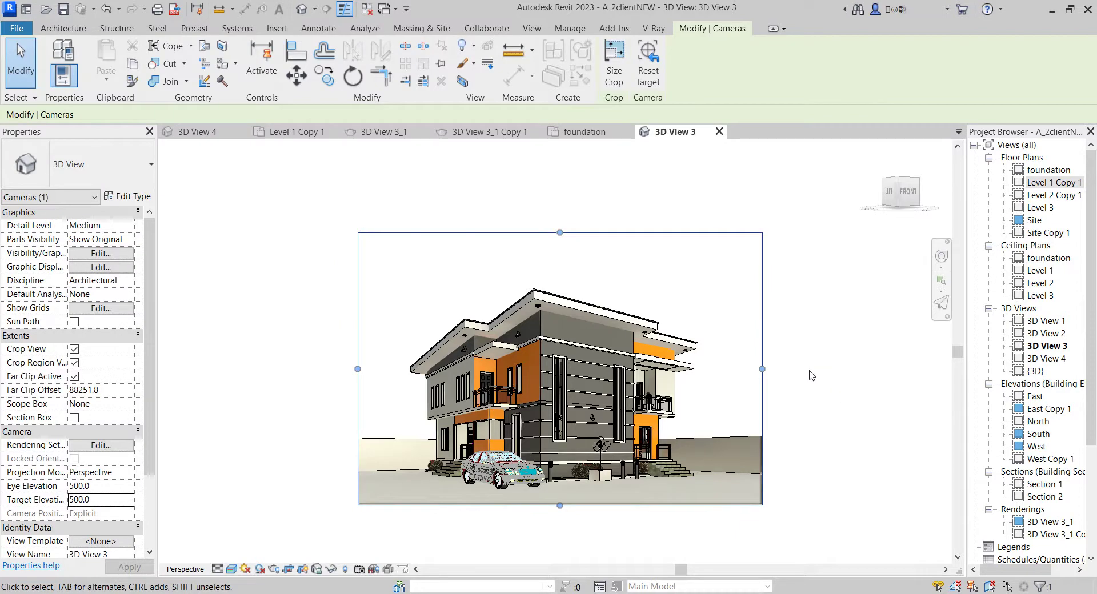
left_click_drag(762, 370, 840, 383)
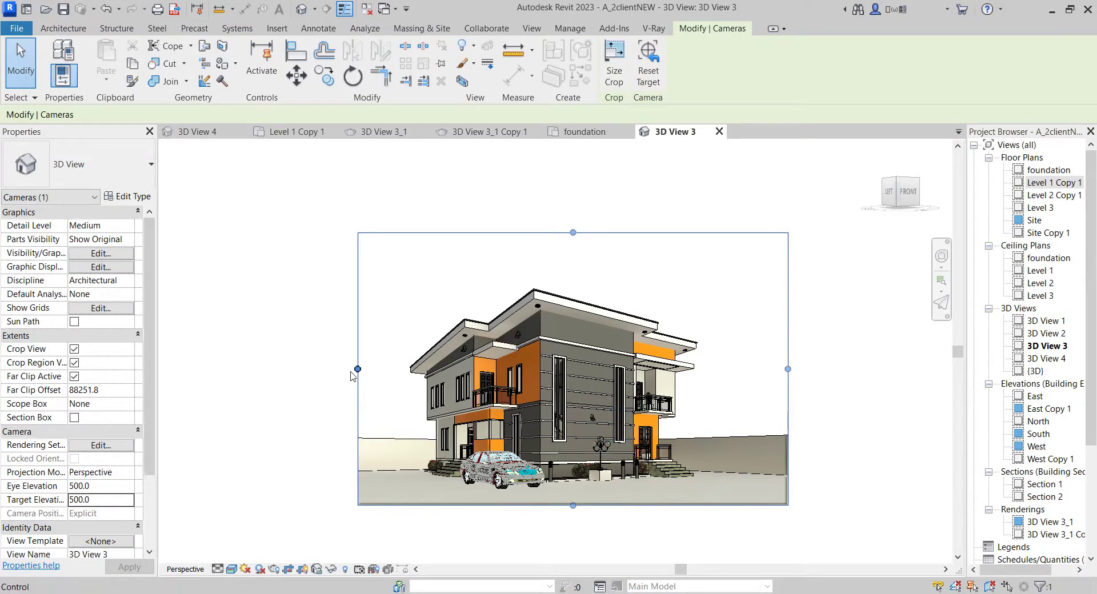
left_click_drag(357, 369, 402, 378)
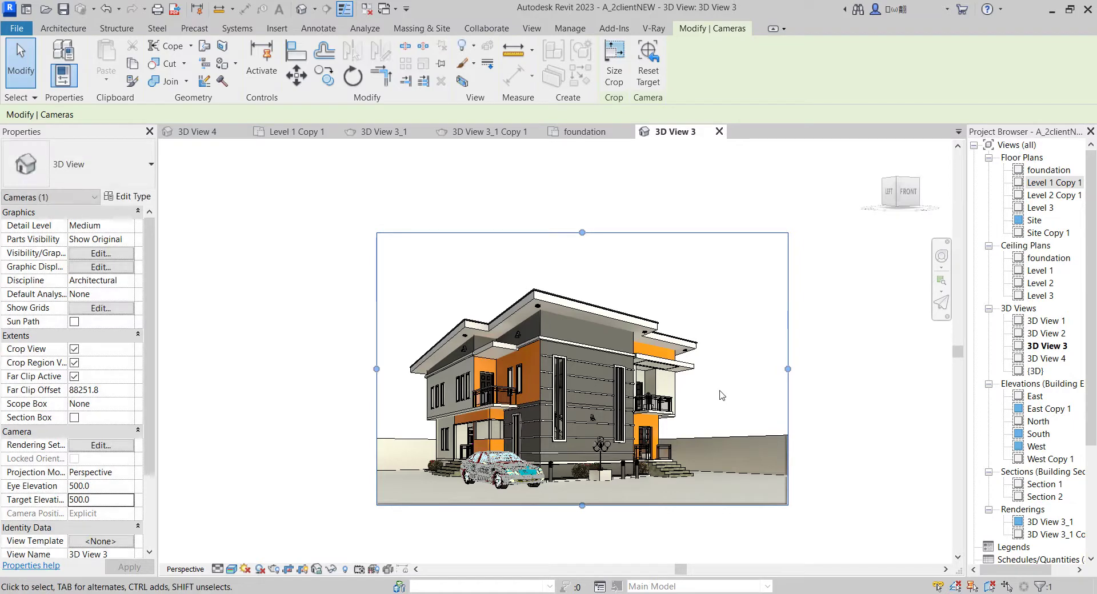
left_click(864, 375)
scroll(703, 489, "up", 2)
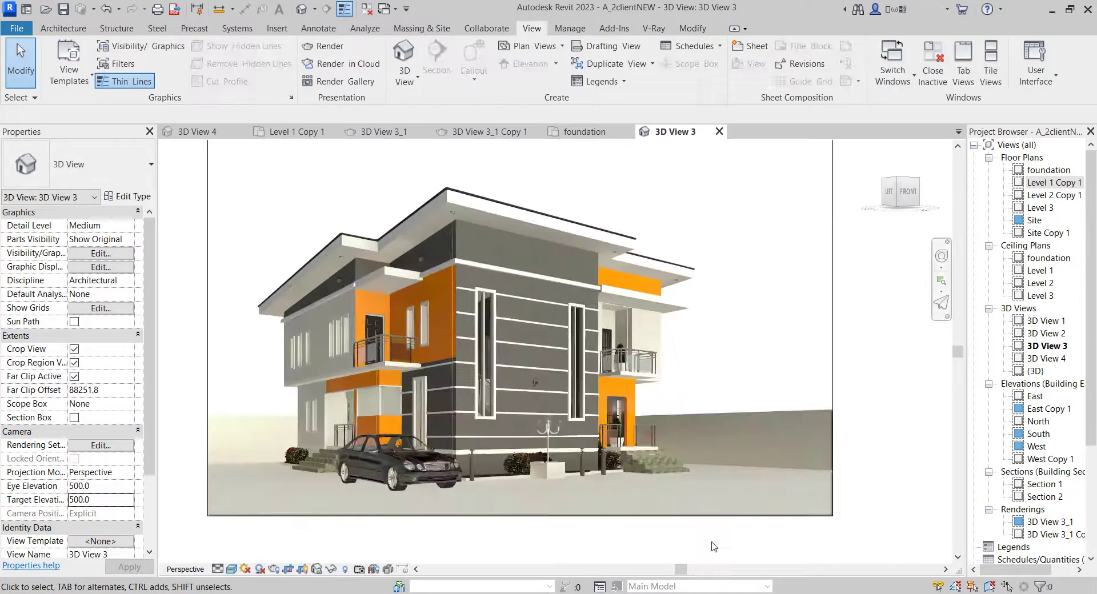
scroll(829, 396, "down", 1)
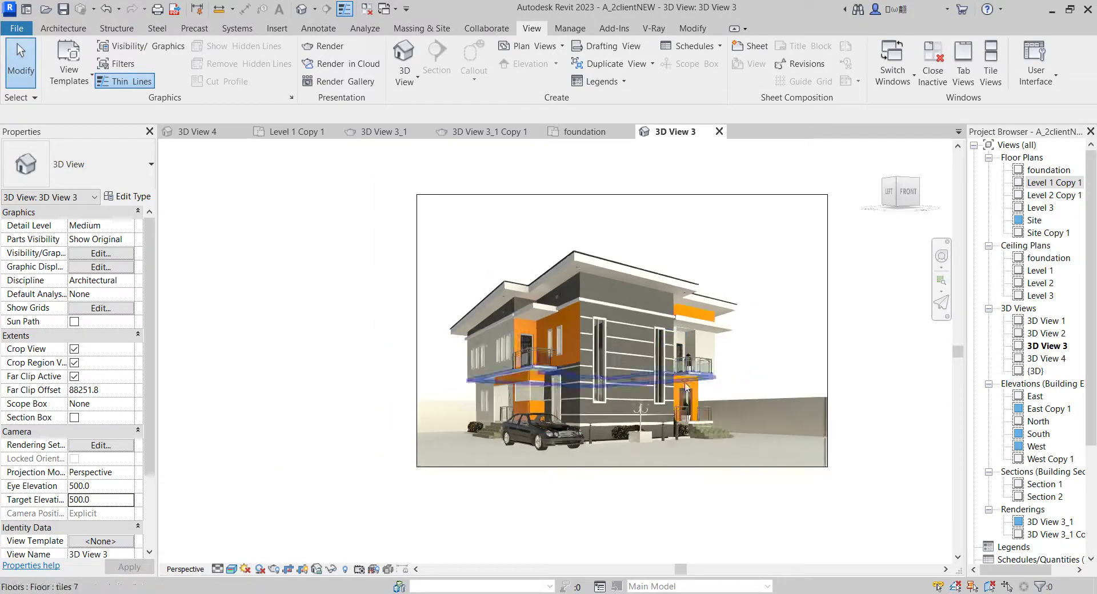
scroll(771, 380, "up", 1)
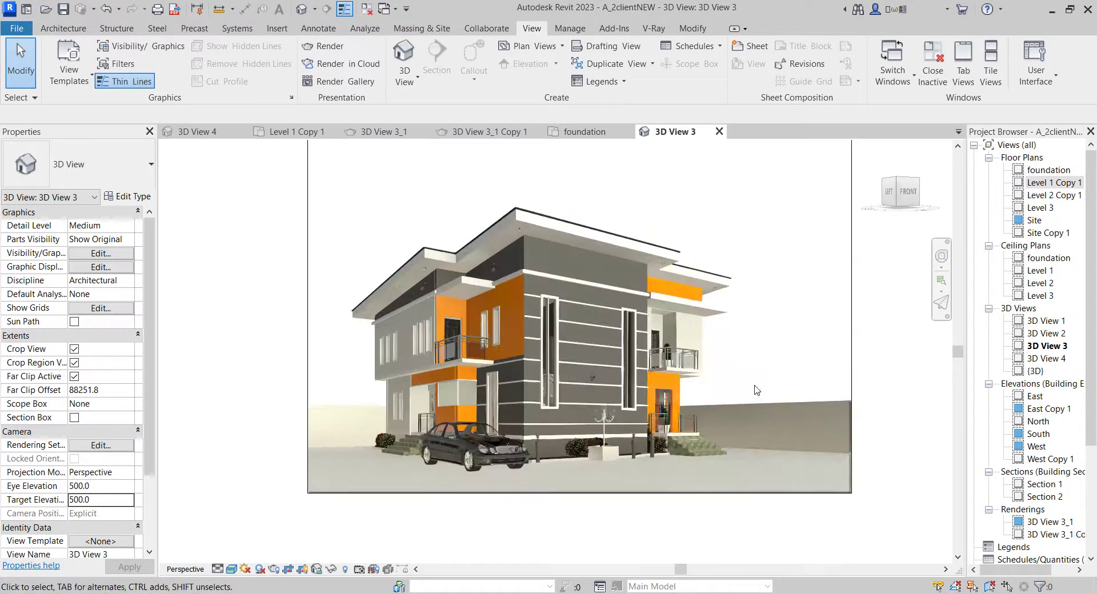
left_click(383, 208)
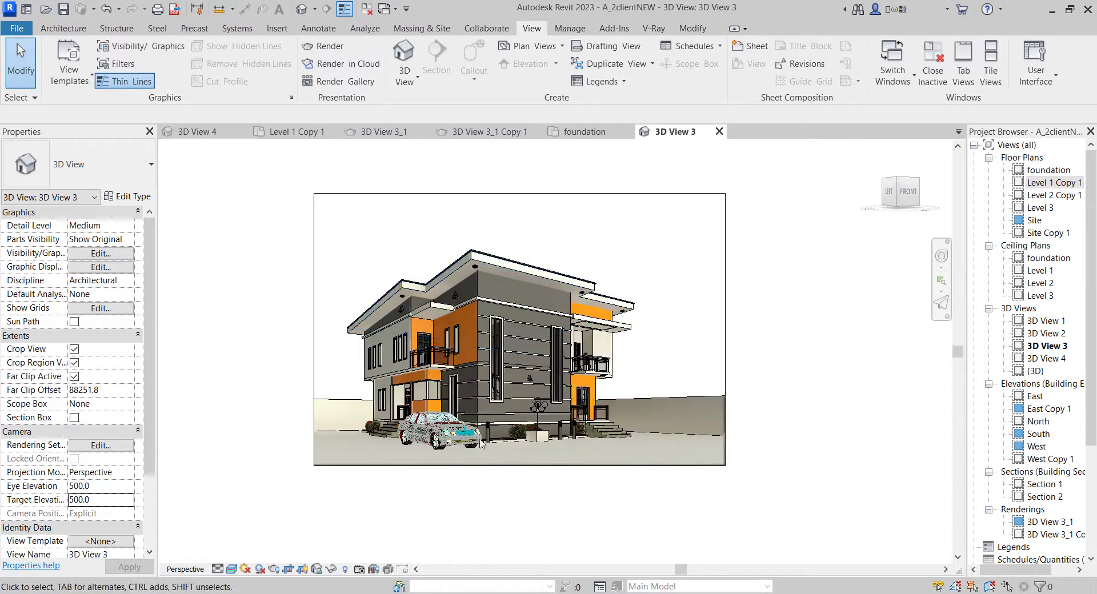